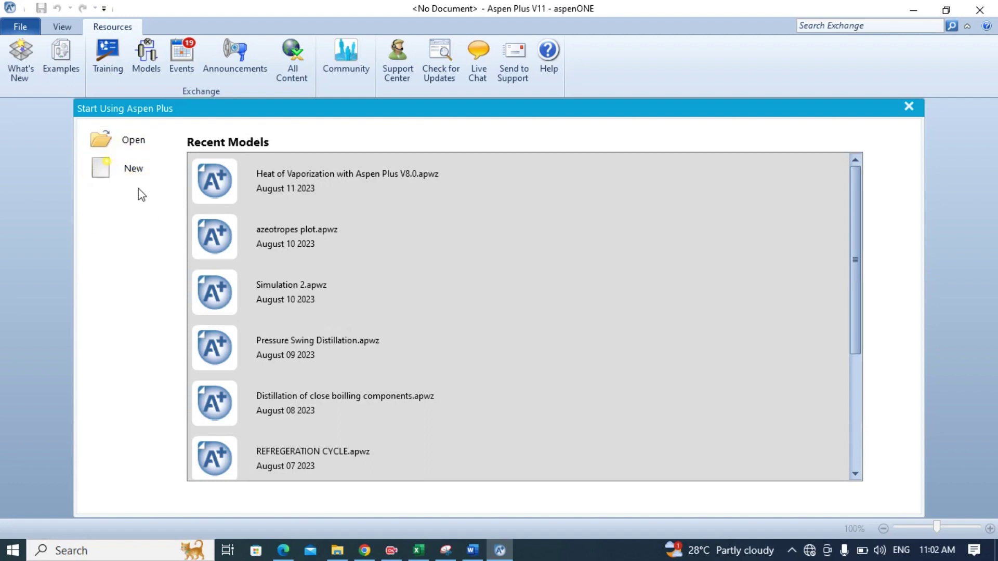
Create a new Blank Simulation, which opens as Simulation 2
left_click(133, 177)
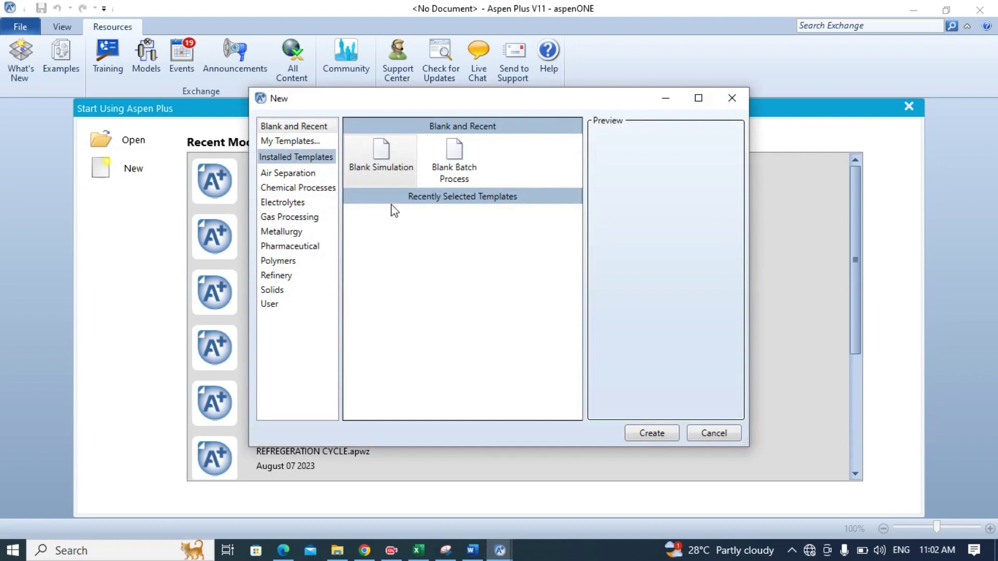
left_click(381, 160)
left_click(662, 436)
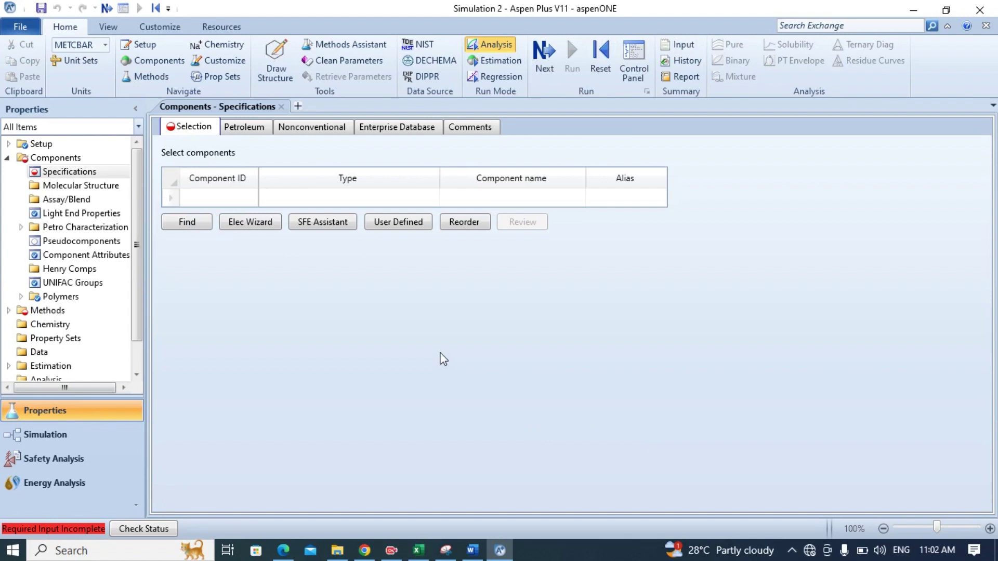
Enter WATER as the first Component ID in the component list
left_click(197, 200)
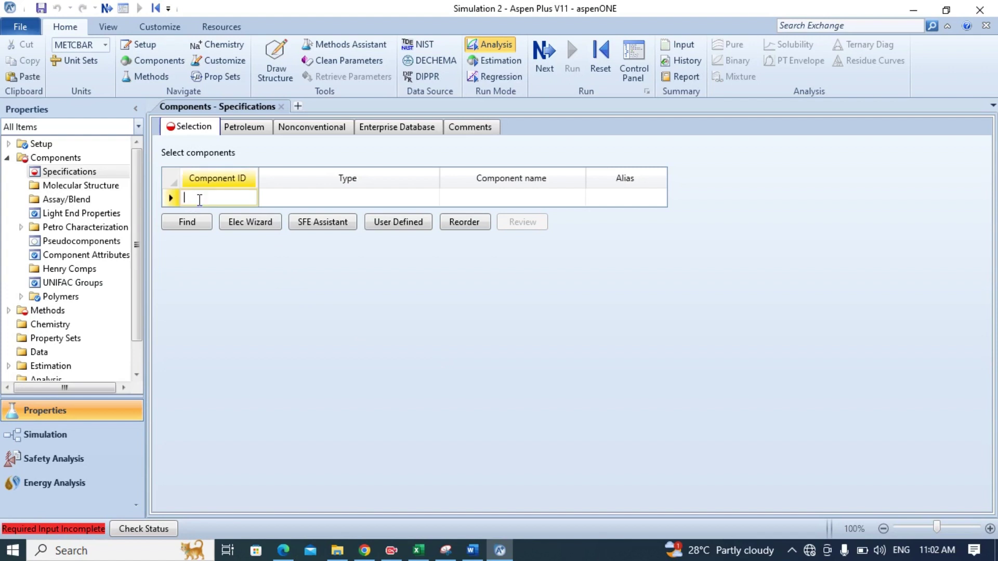
type("WATER")
key("Return")
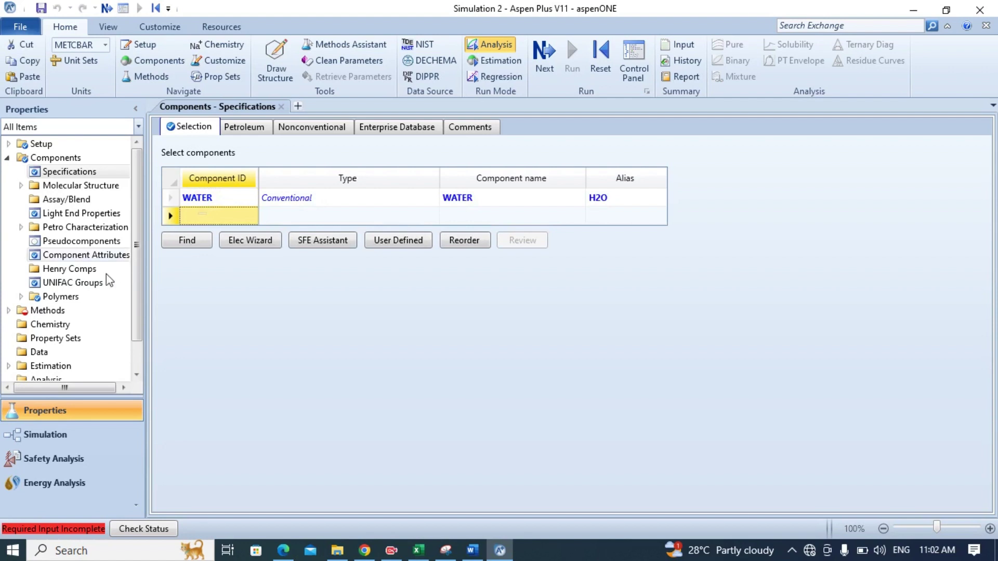
Choose STEAMNBS steam tables as the method name on the Methods form
left_click(63, 309)
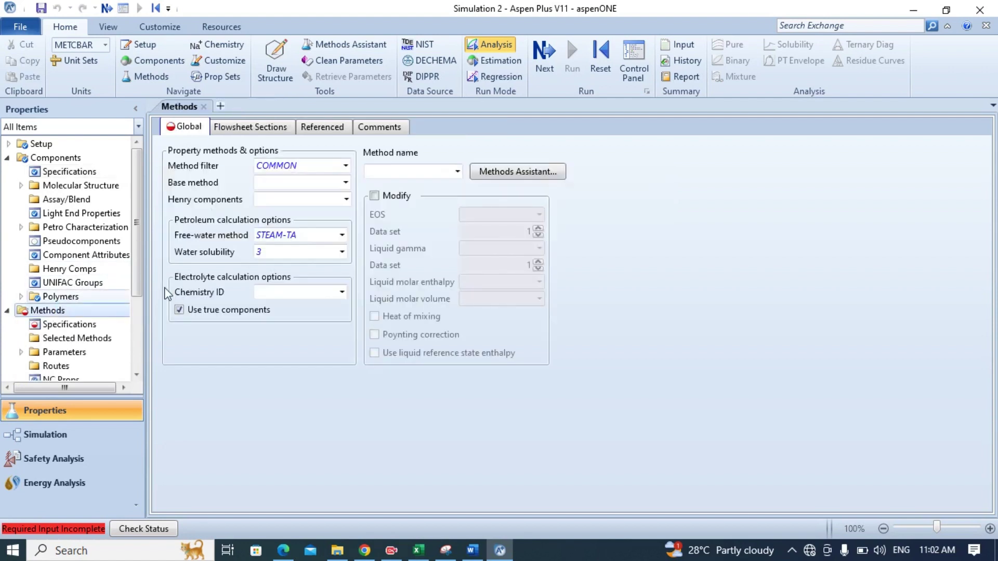
left_click(457, 172)
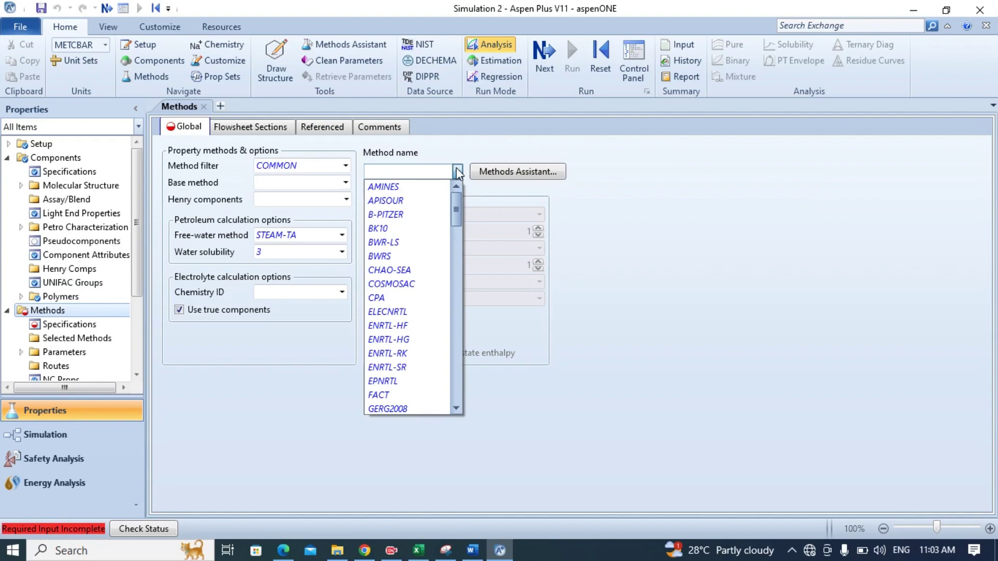
type("st")
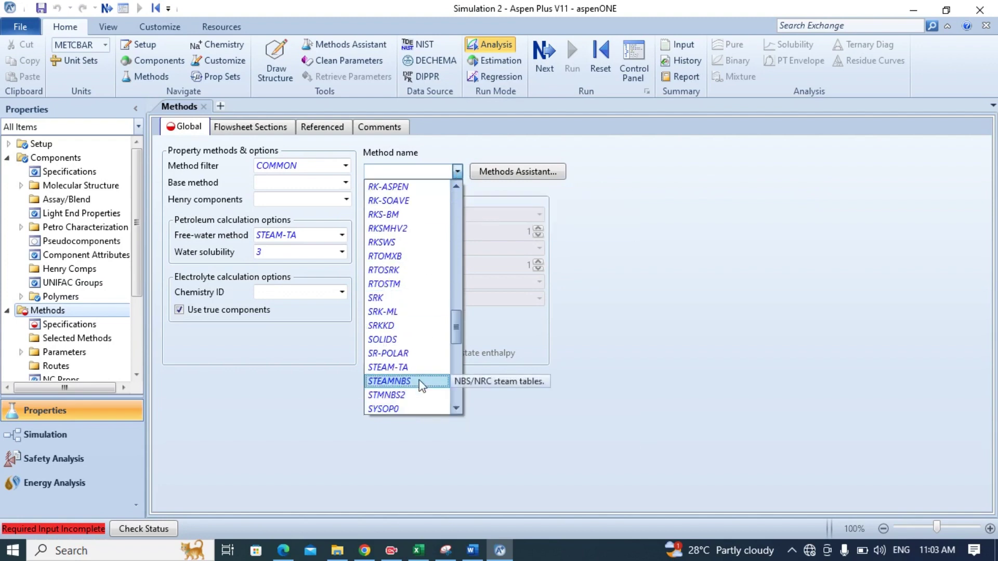
left_click(420, 382)
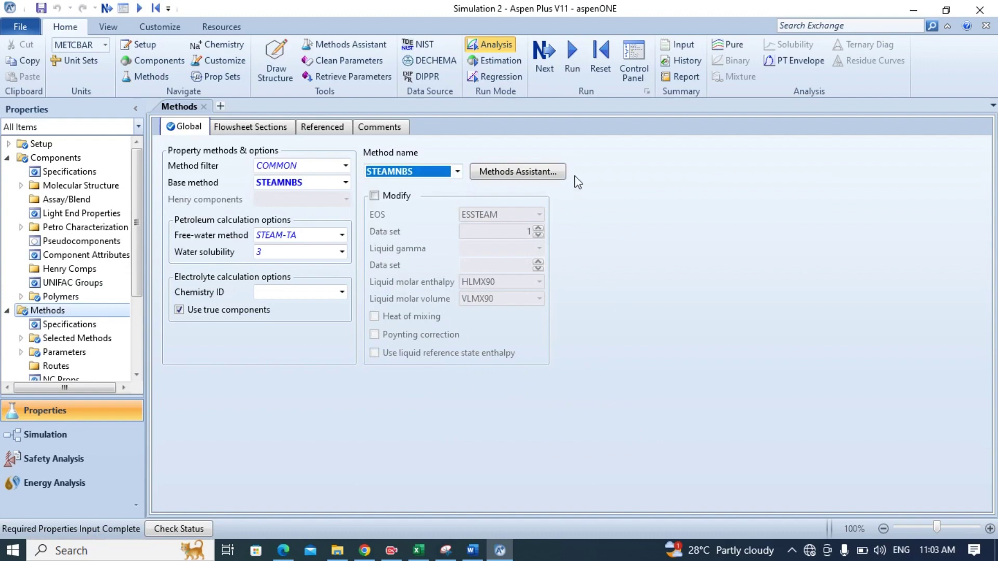
Advance with Next and run Property Analysis / Setup
left_click(545, 65)
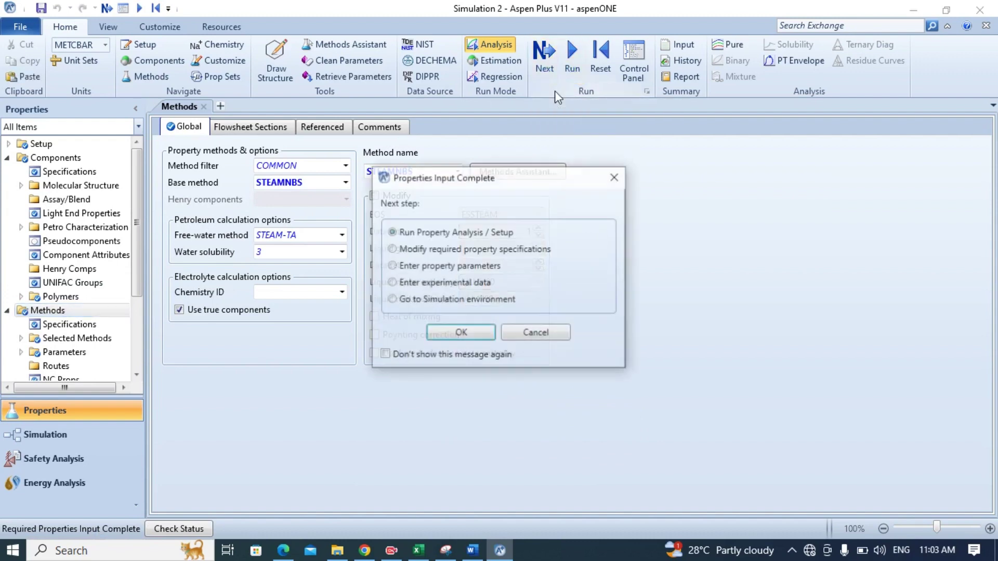
left_click(470, 332)
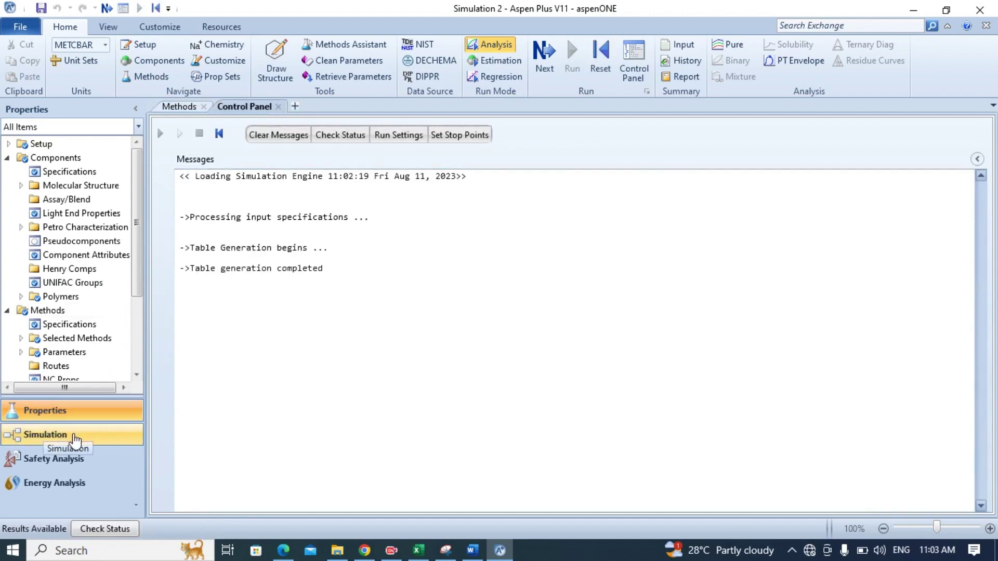
Switch to the Simulation environment to show the empty Main Flowsheet
left_click(75, 440)
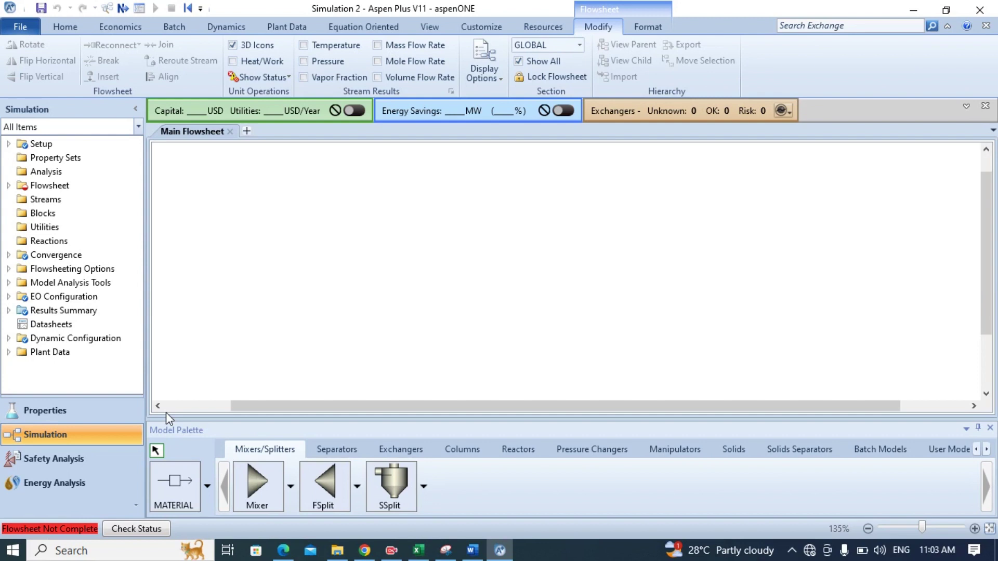
Place a Flash2 block, B1, from the Separators palette onto the flowsheet
left_click(347, 451)
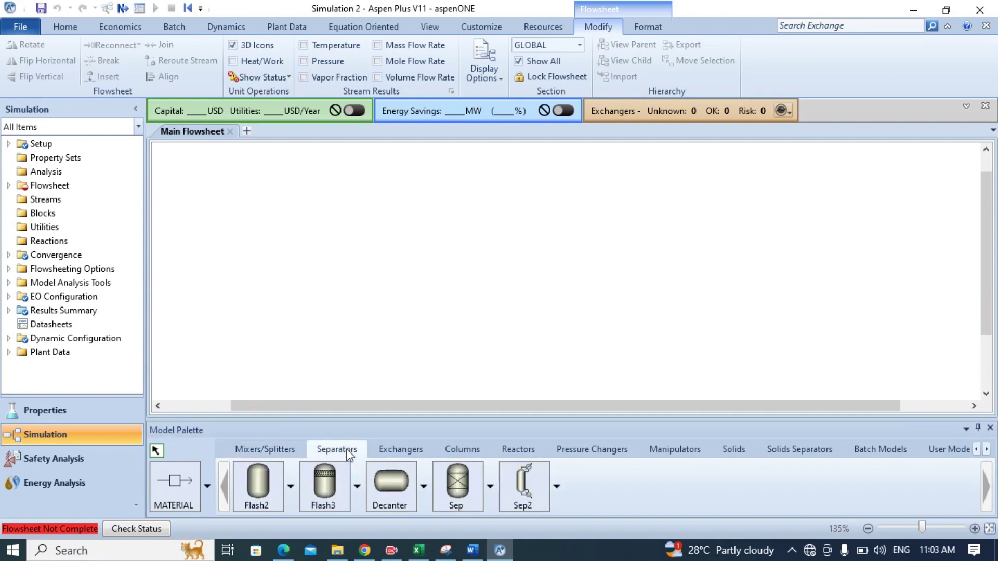
left_click(269, 488)
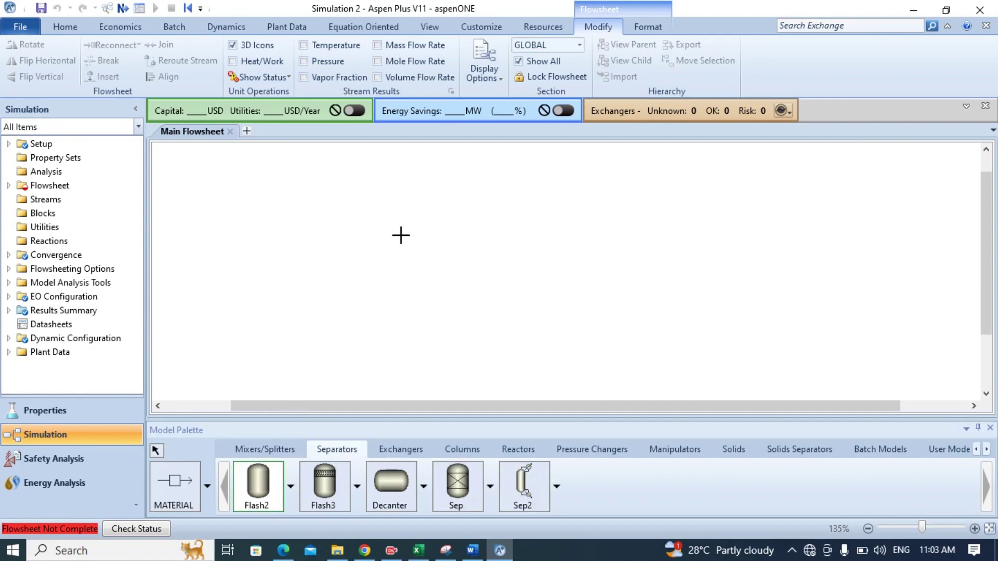
left_click(417, 236)
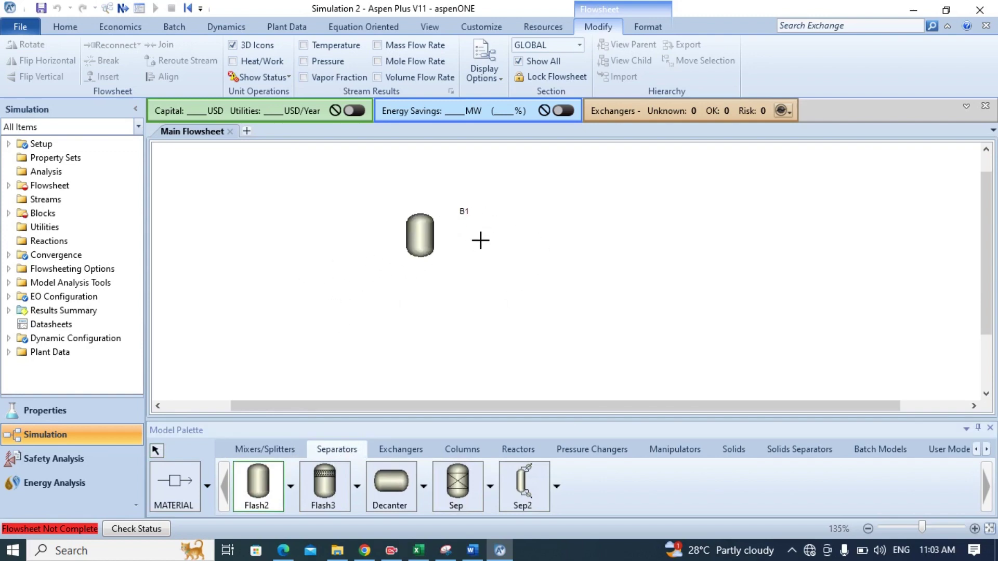
Draw feed stream 1 into B1, plus vapour stream 2 and liquid stream 3 out
left_click(172, 491)
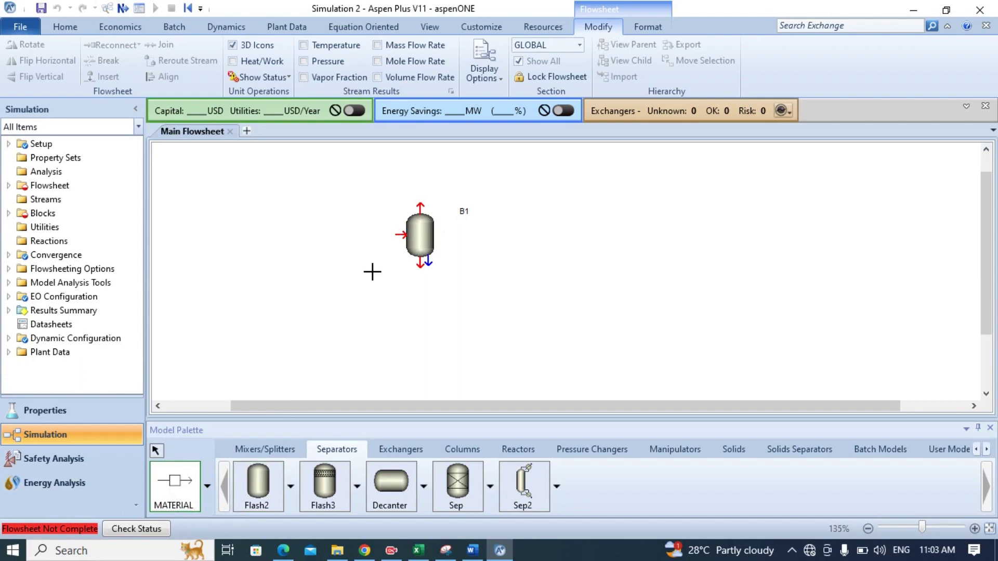
left_click(401, 235)
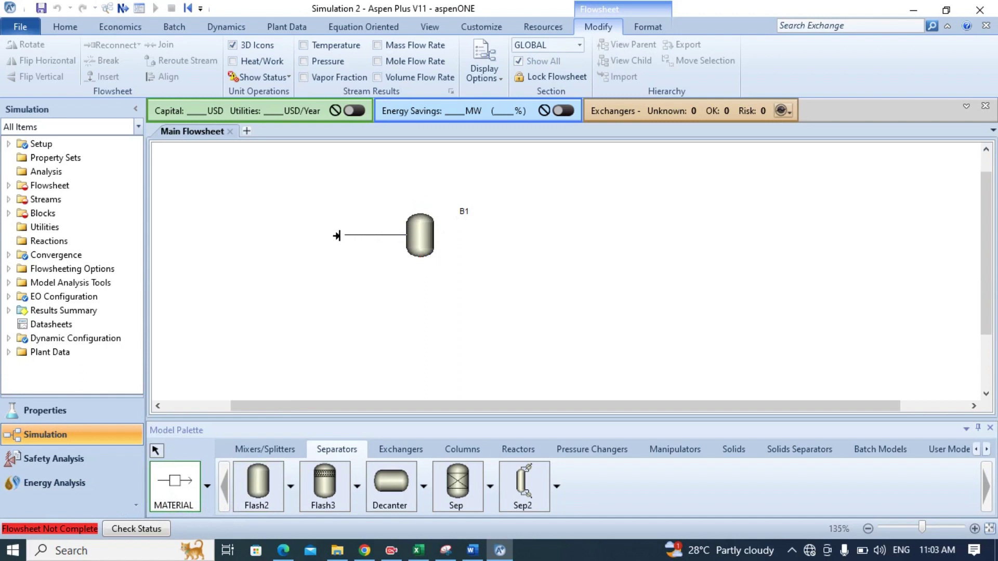
left_click(305, 235)
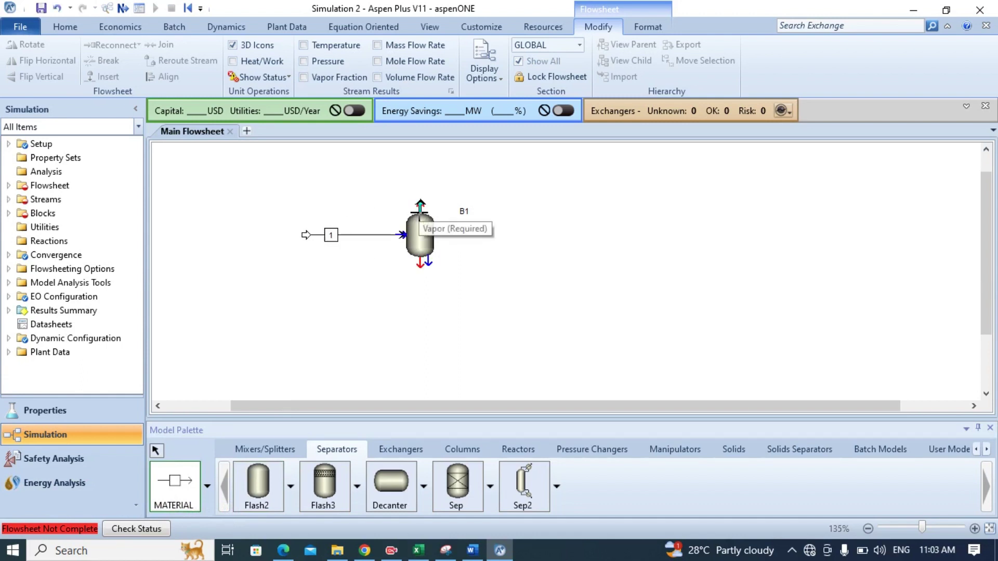
left_click(419, 207)
left_click(572, 195)
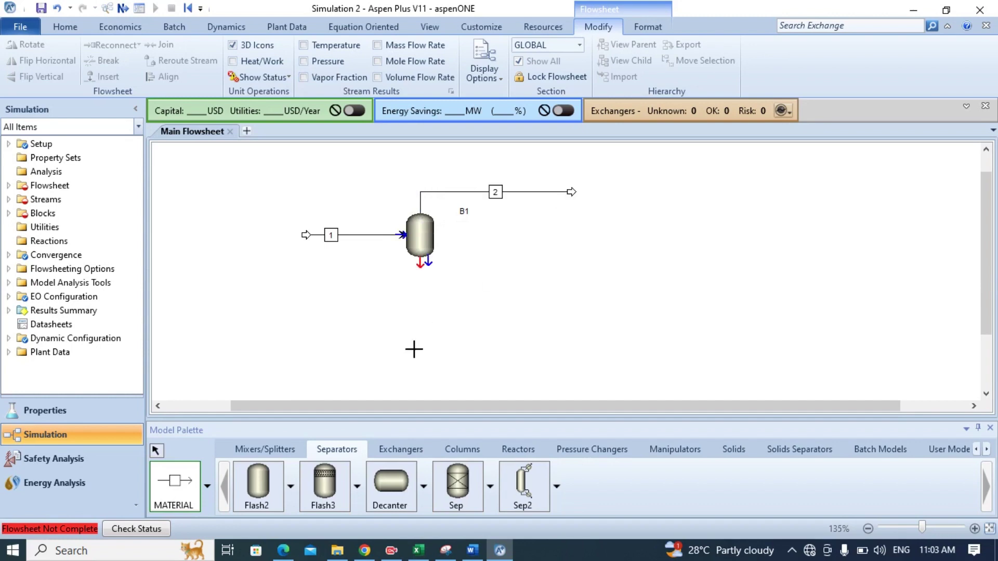
left_click(415, 287)
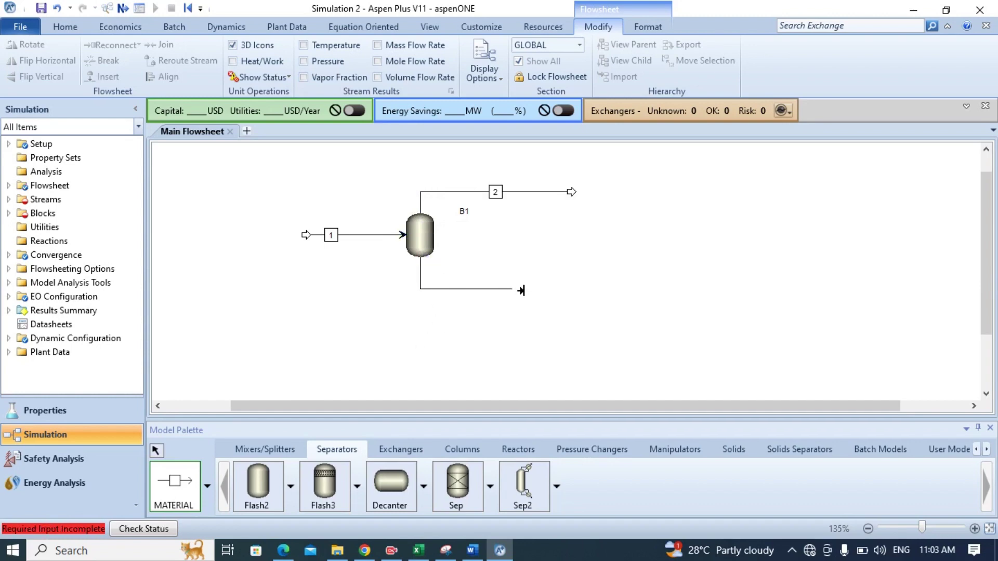
left_click(571, 282)
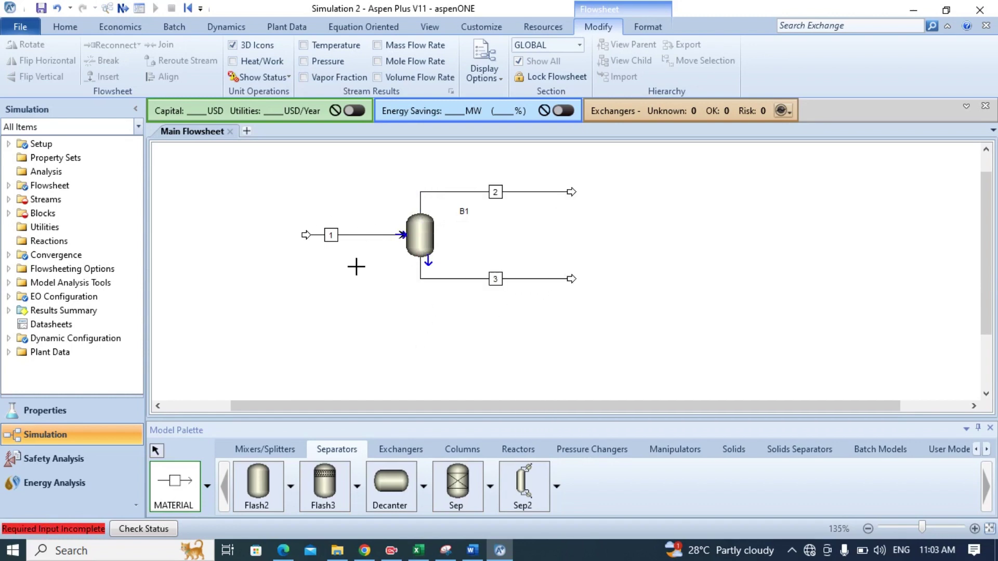
Rename feed stream 1 to WATER
left_click(156, 450)
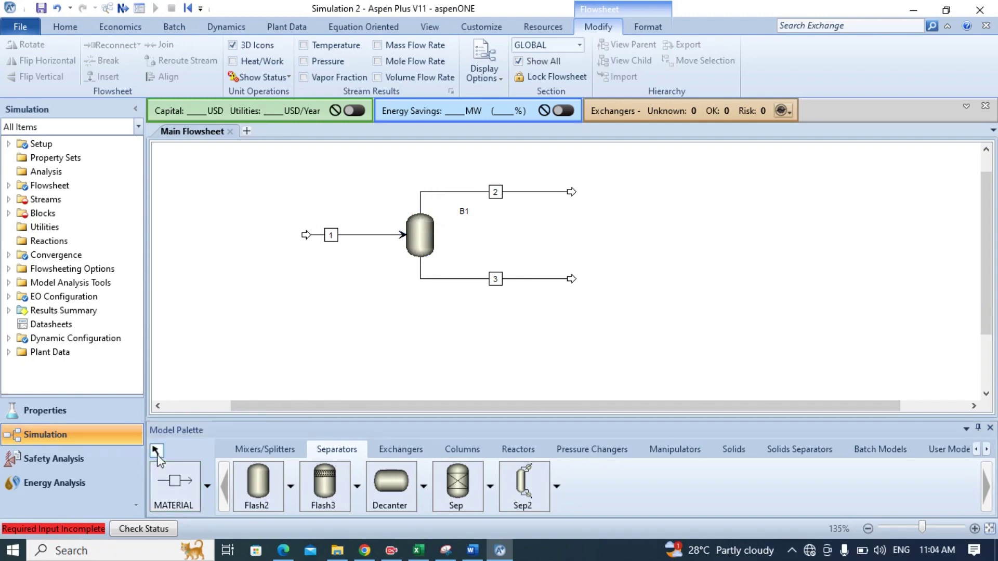
left_click(331, 235)
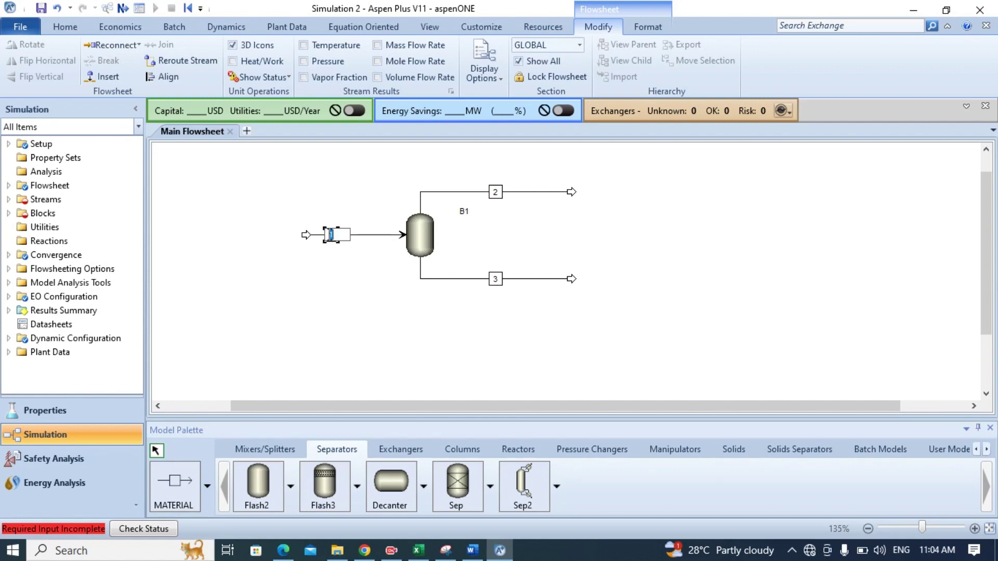
type("WTE")
key("BackSpace")
key("BackSpace")
type("ATER")
left_click(353, 352)
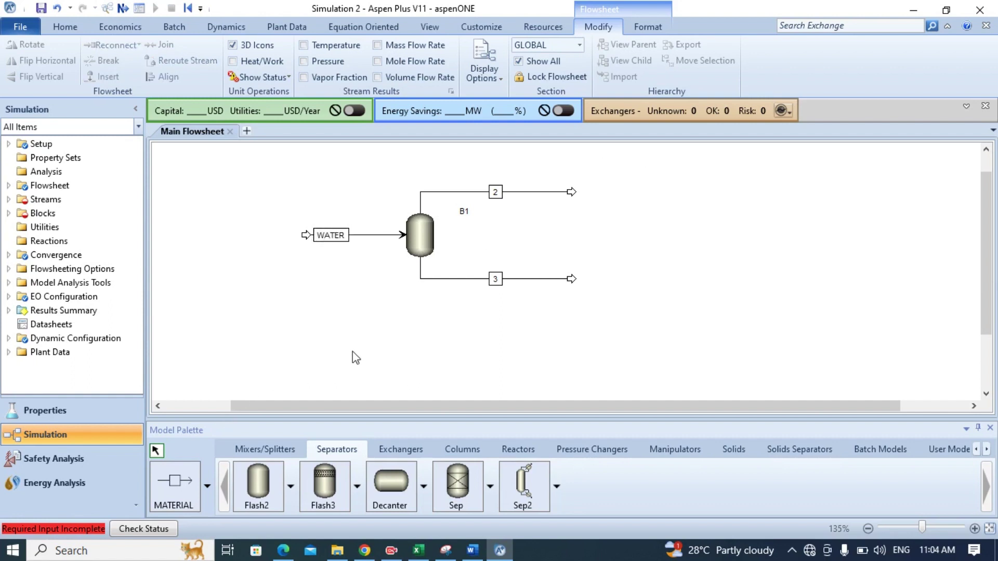
Set the WATER stream's flash specifications to Pressure and Vapor Fraction
left_click(360, 237)
double_click(361, 237)
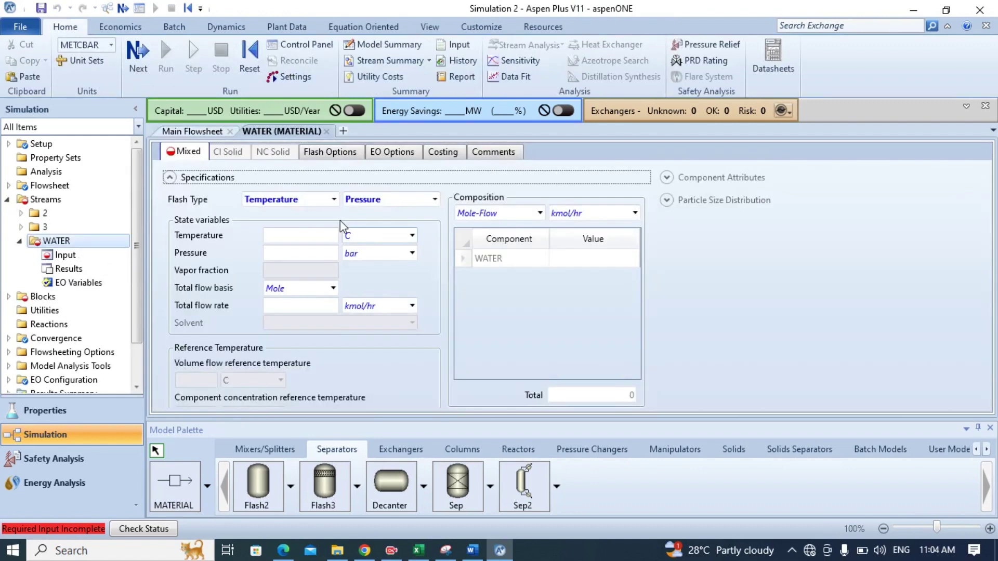
left_click(426, 201)
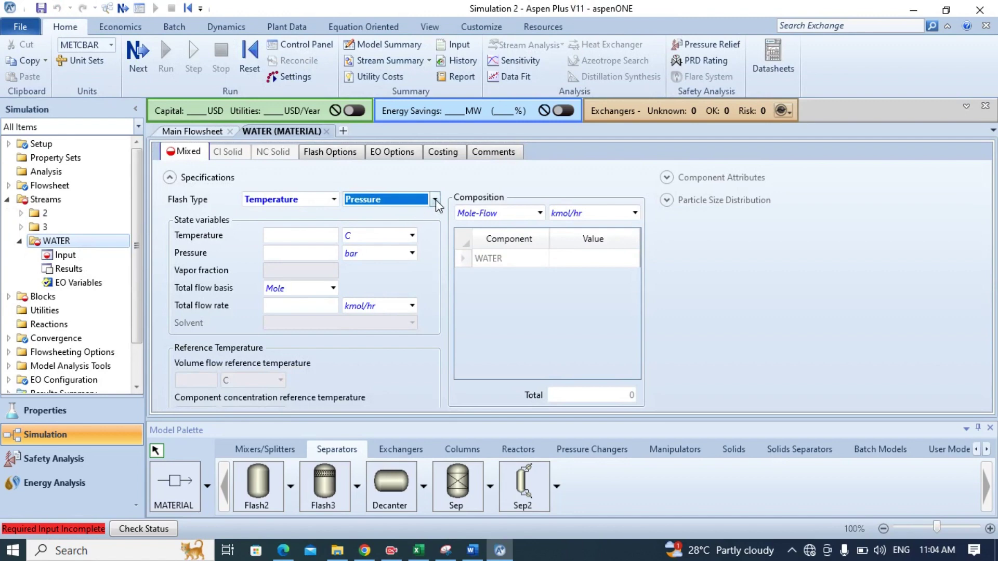
left_click(436, 200)
left_click(379, 226)
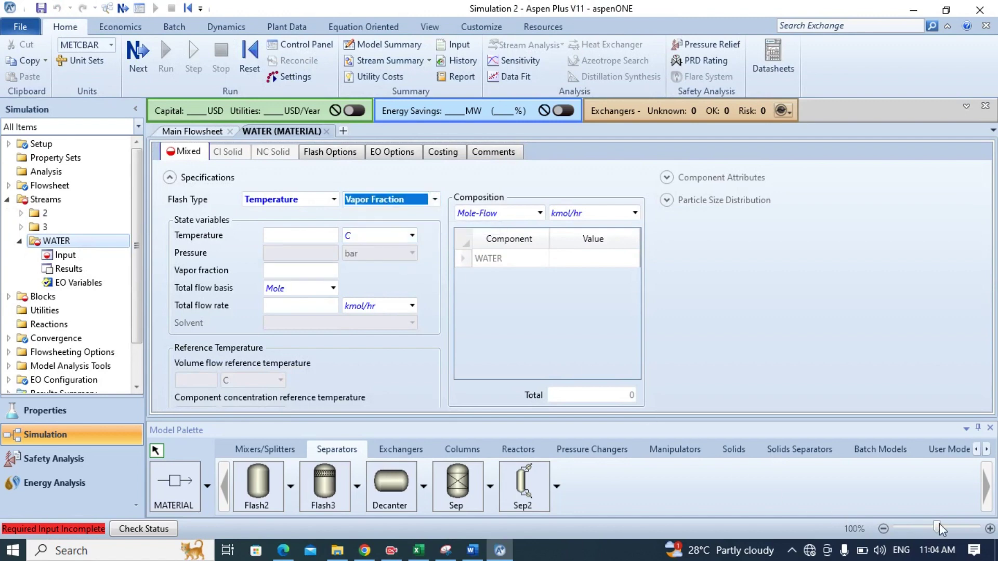
left_click(333, 199)
left_click(263, 229)
Enter 1 bar, vapor fraction 0 and 100 kmol/hr of water for the feed
left_click(311, 253)
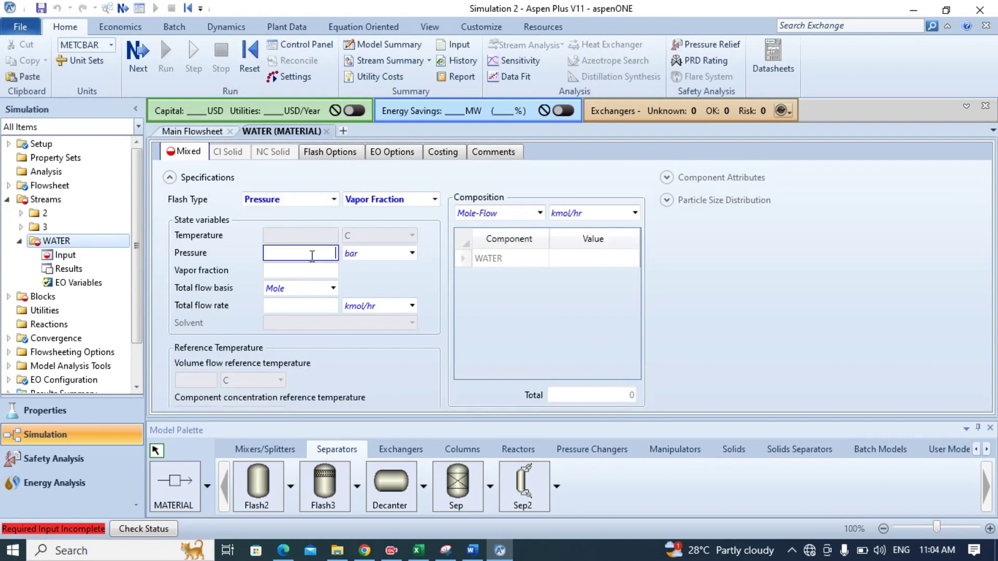
type("1")
left_click(310, 270)
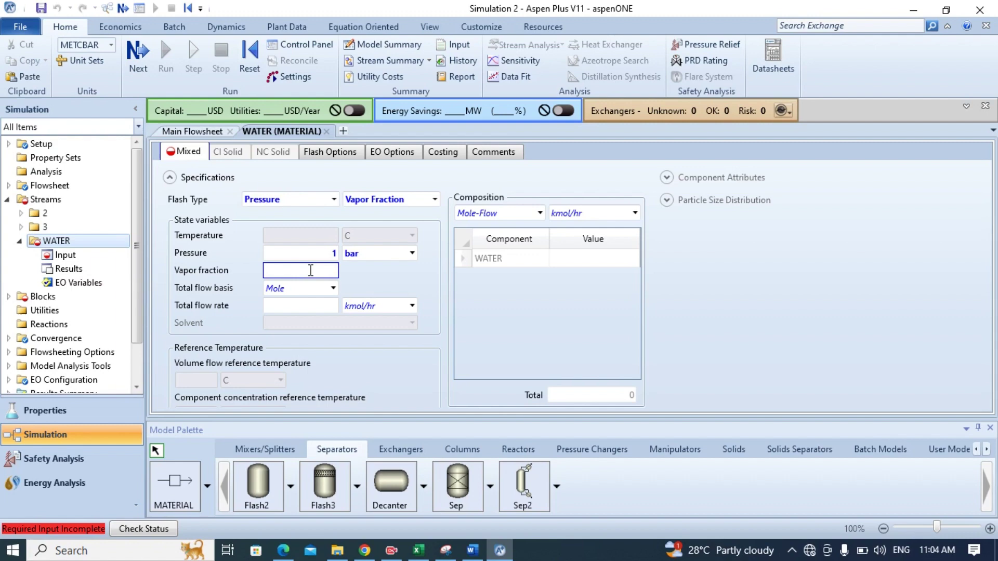
type("0")
left_click(381, 286)
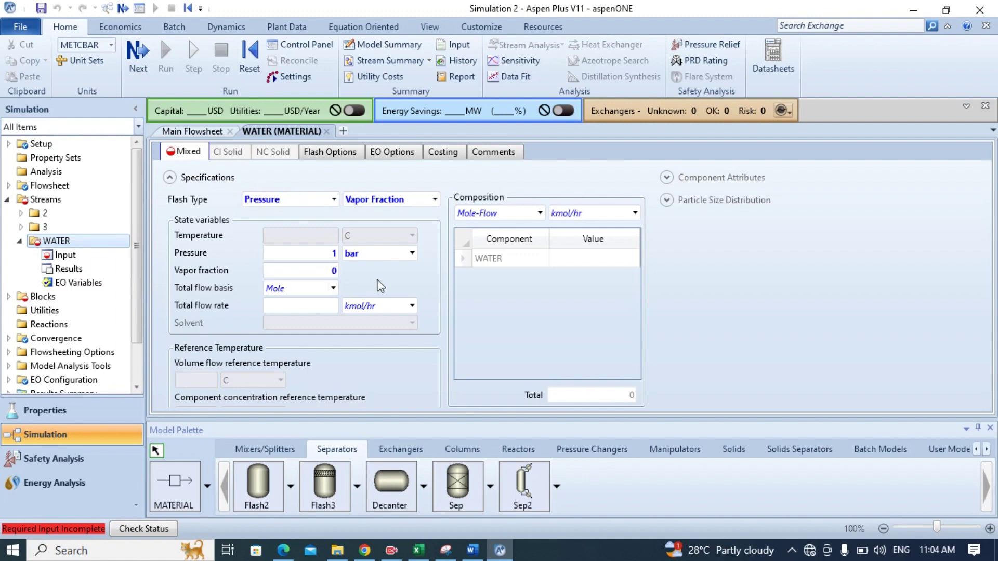
left_click(563, 260)
type("1")
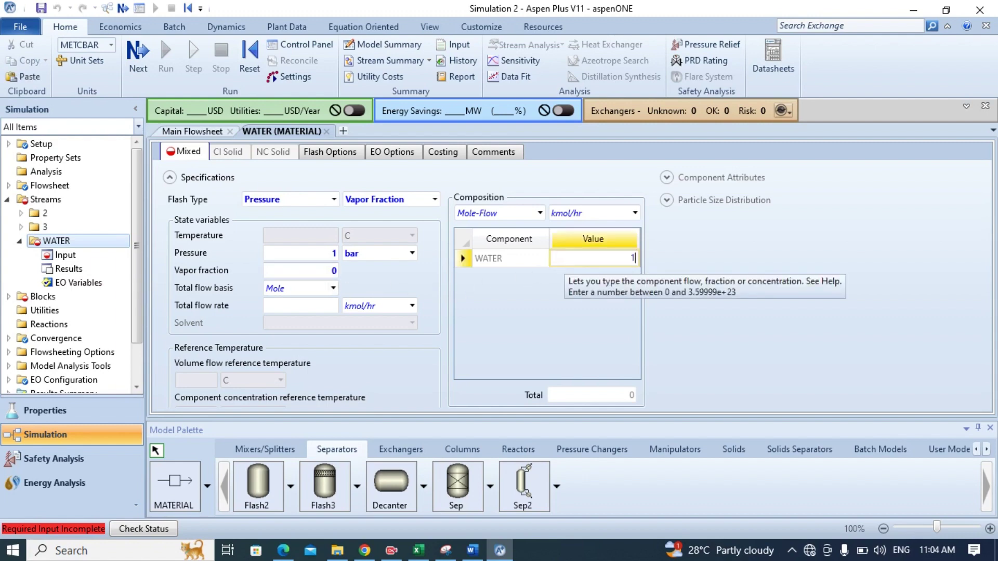
type("00")
key("Return")
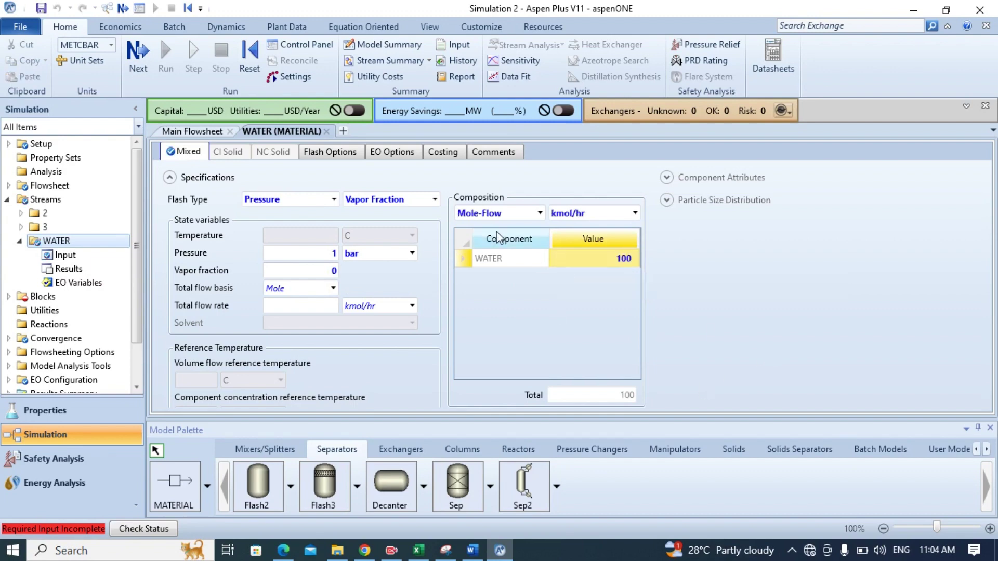
Specify block B1 by Pressure and Vapor fraction with 0 bar and 1
left_click(138, 54)
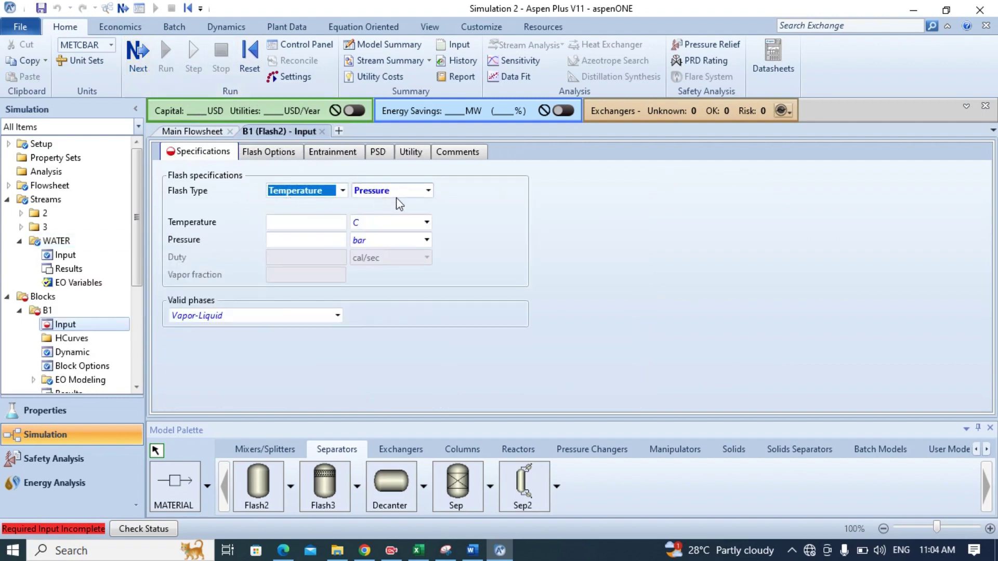
left_click(428, 192)
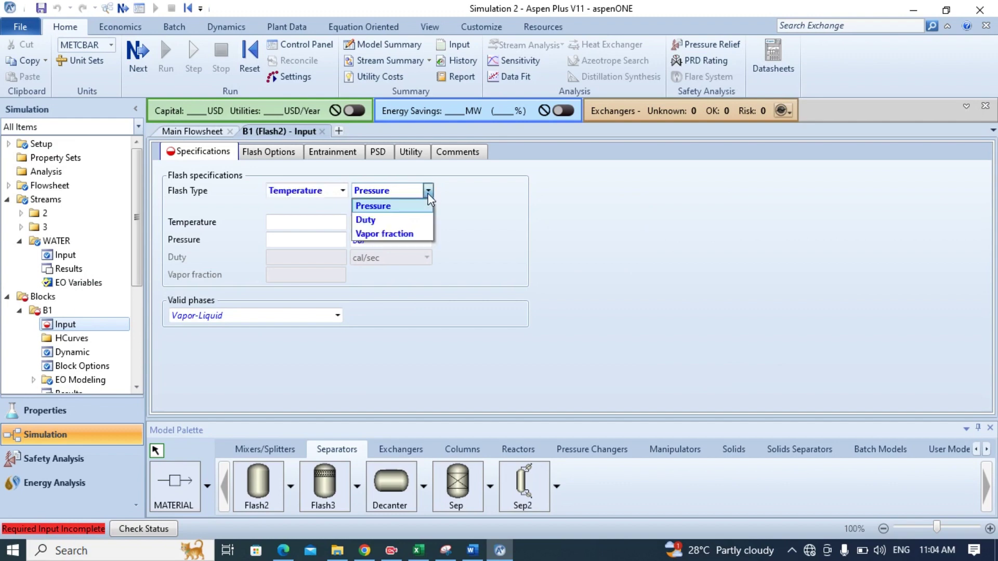
left_click(410, 235)
left_click(343, 191)
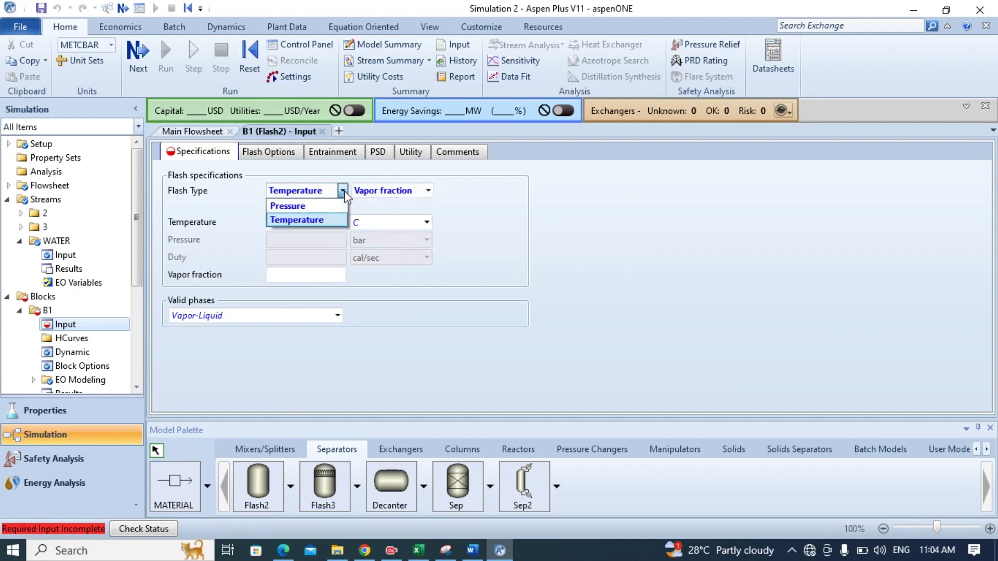
left_click(288, 205)
left_click(331, 241)
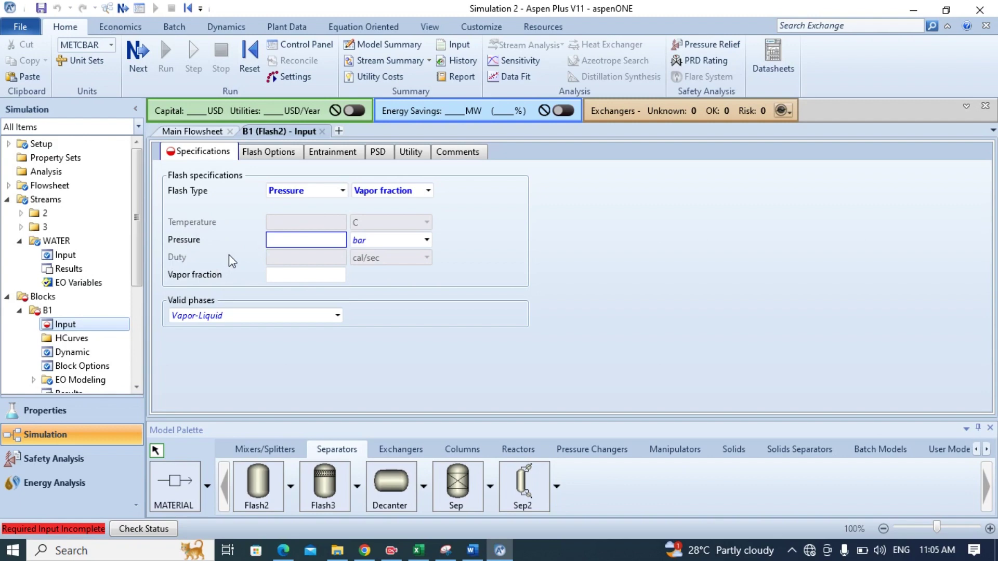
type("0")
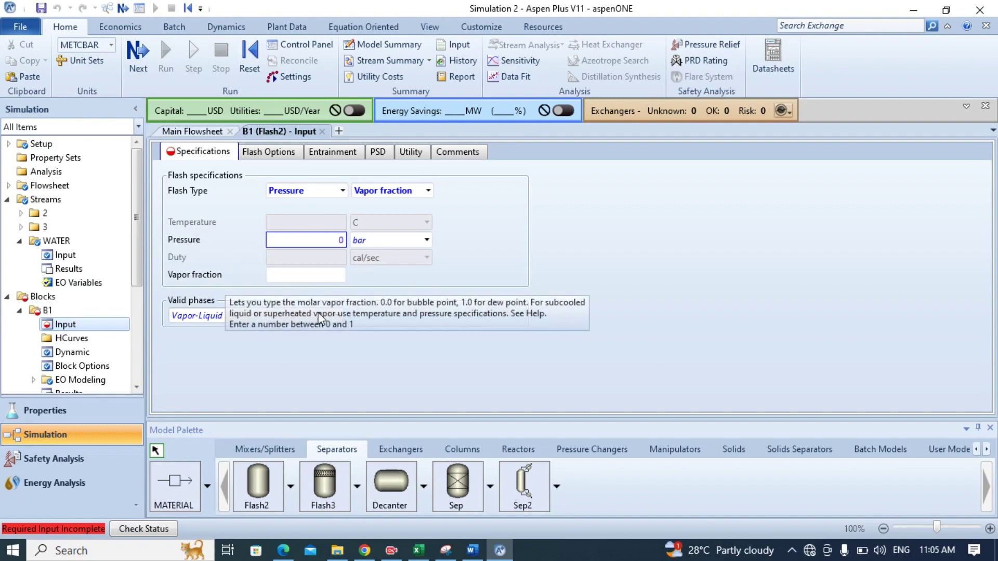
left_click(317, 270)
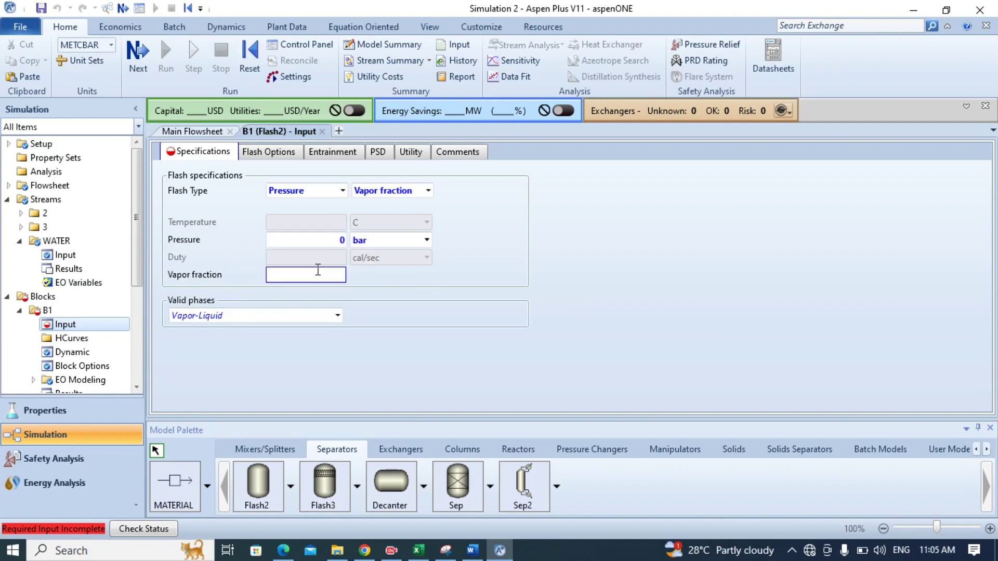
type("1")
key("Return")
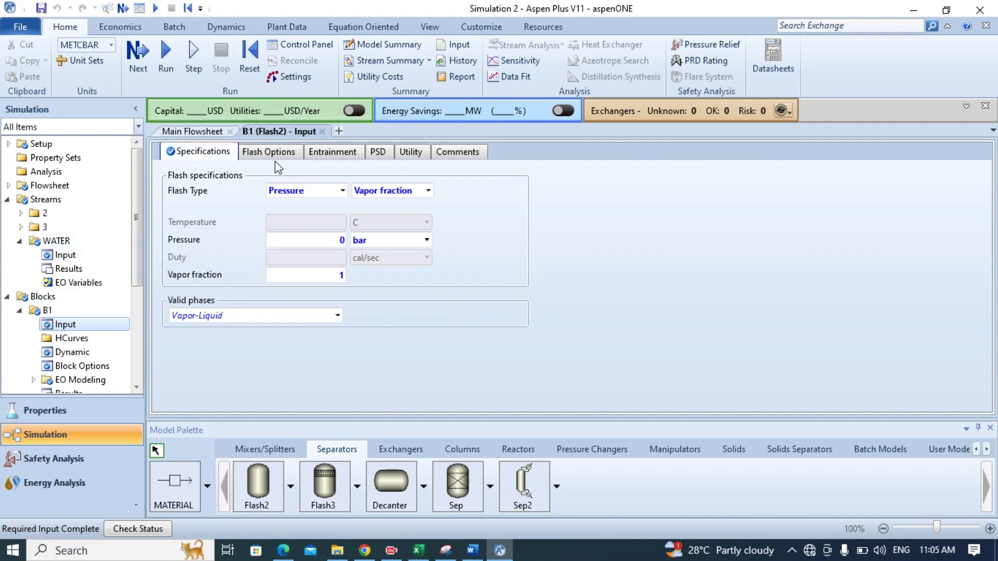
Return to the Main Flowsheet diagram showing WATER feeding B1 with outlet streams 2 and 3
left_click(195, 133)
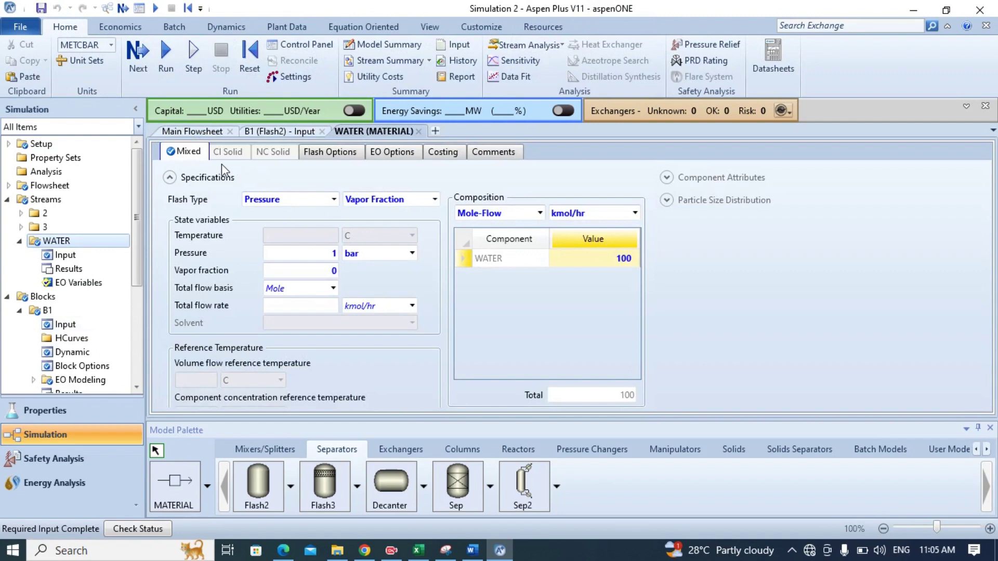
left_click(208, 132)
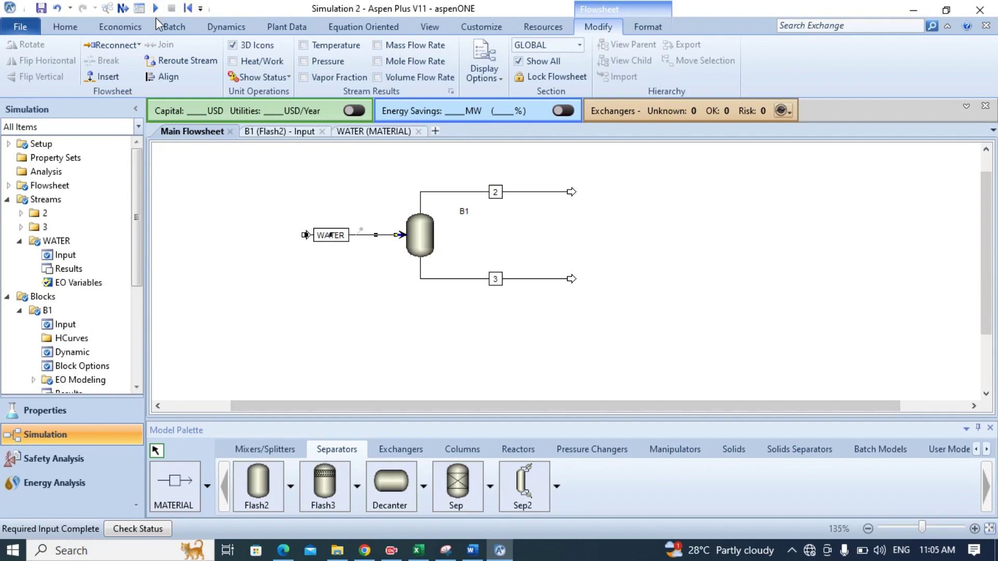
left_click(65, 27)
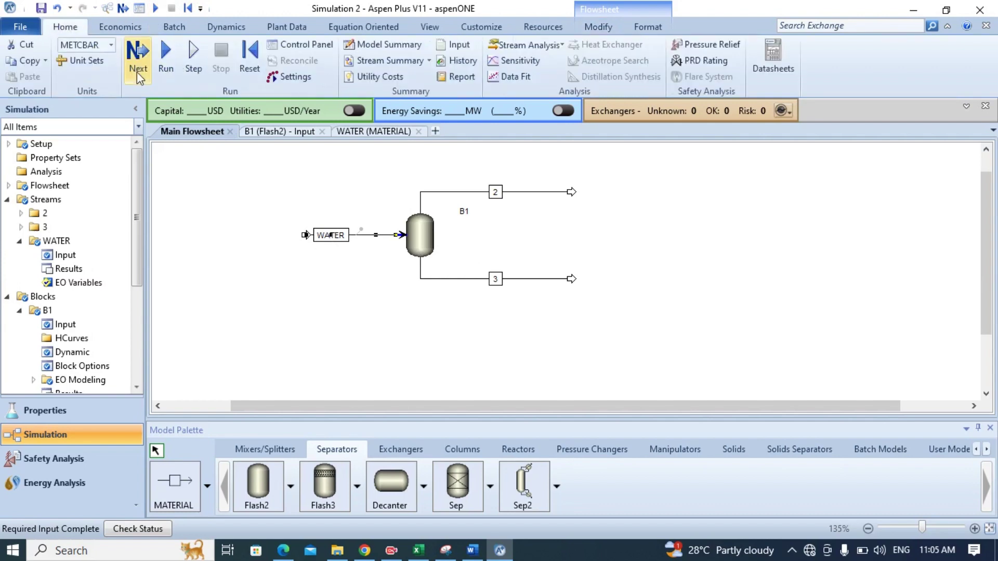
Run the simulation and open the Results Summary Models form for Flash2 block B1
left_click(166, 58)
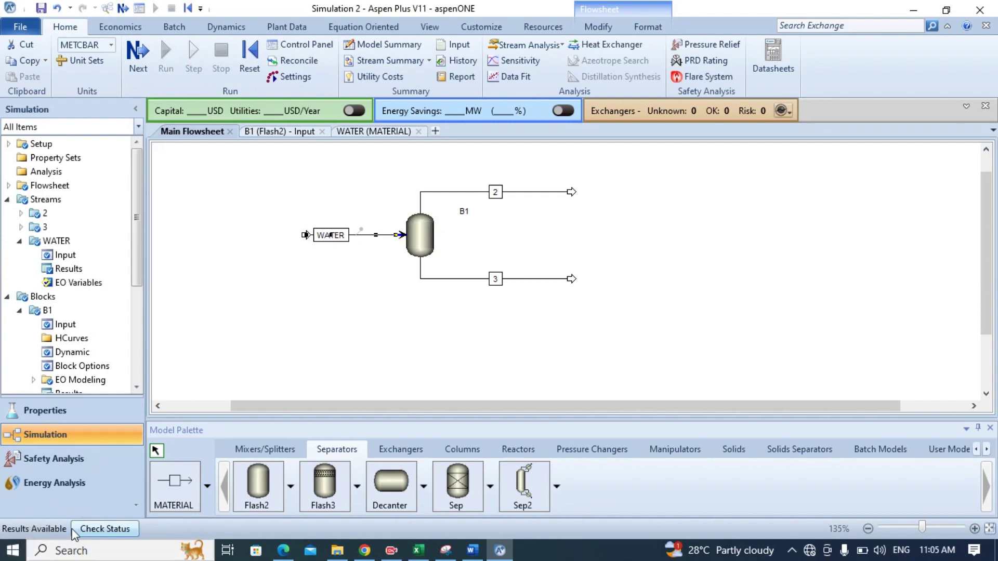
left_click(137, 387)
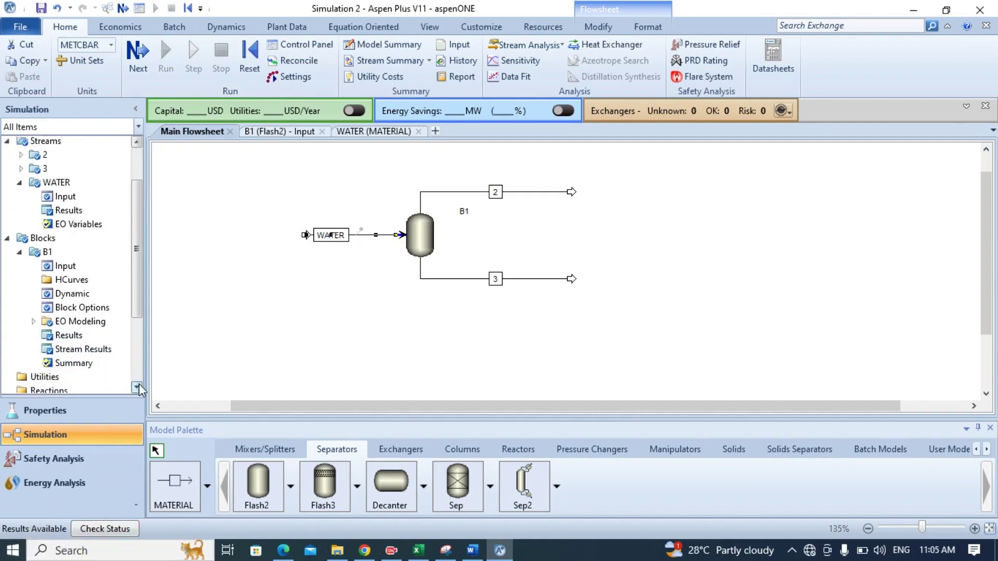
left_click_drag(138, 384, 138, 384)
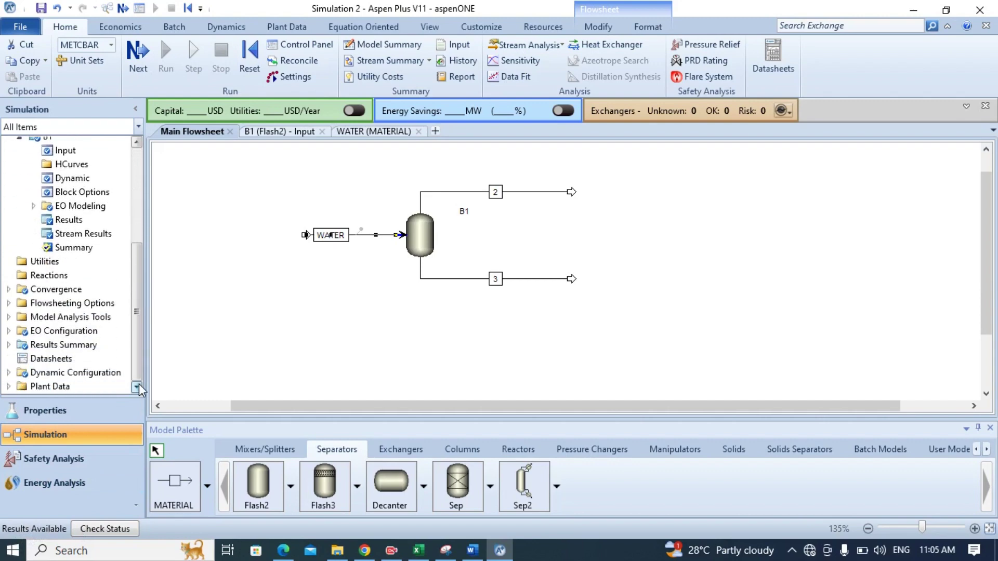
left_click(8, 345)
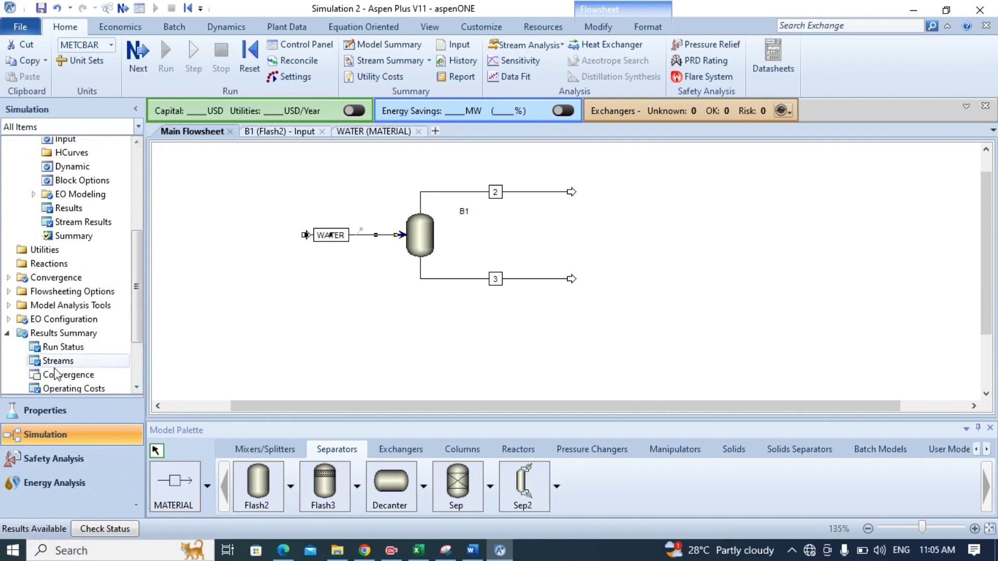
left_click_drag(138, 384, 137, 385)
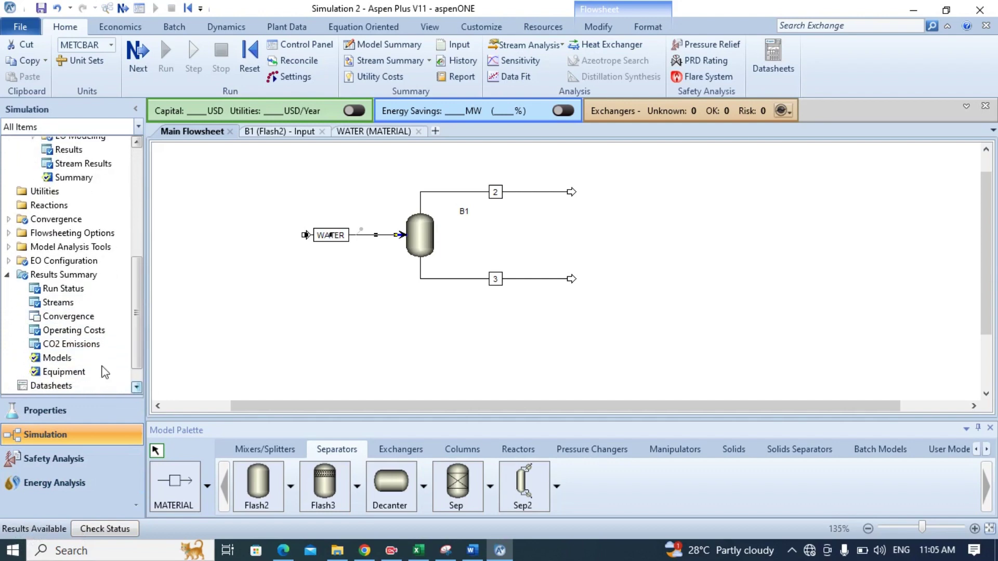
left_click(79, 355)
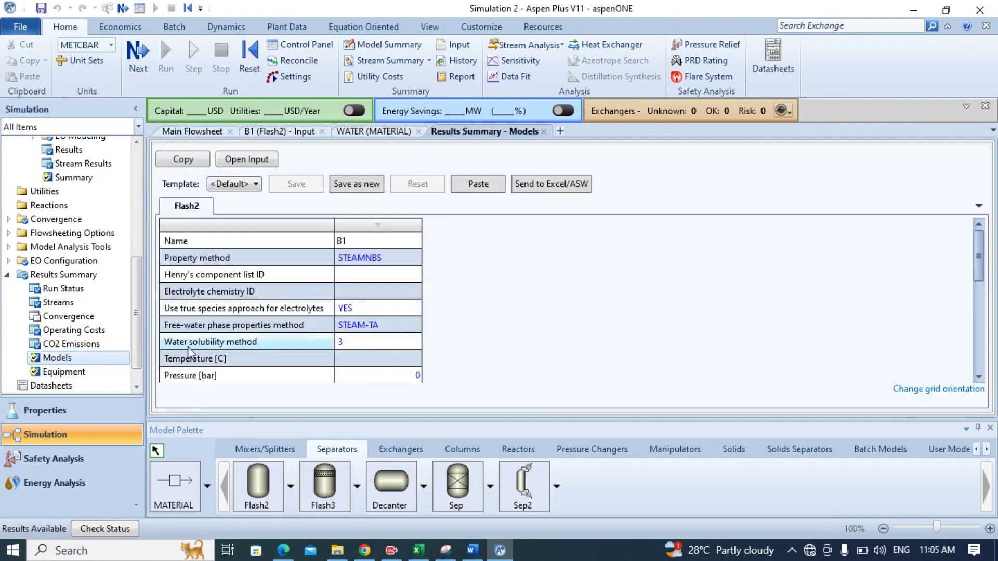
Scroll to B1's heat duty of 269841 cal/sec, at 99.6324 C and vapor fraction 1
scroll(361, 330, "down", 1)
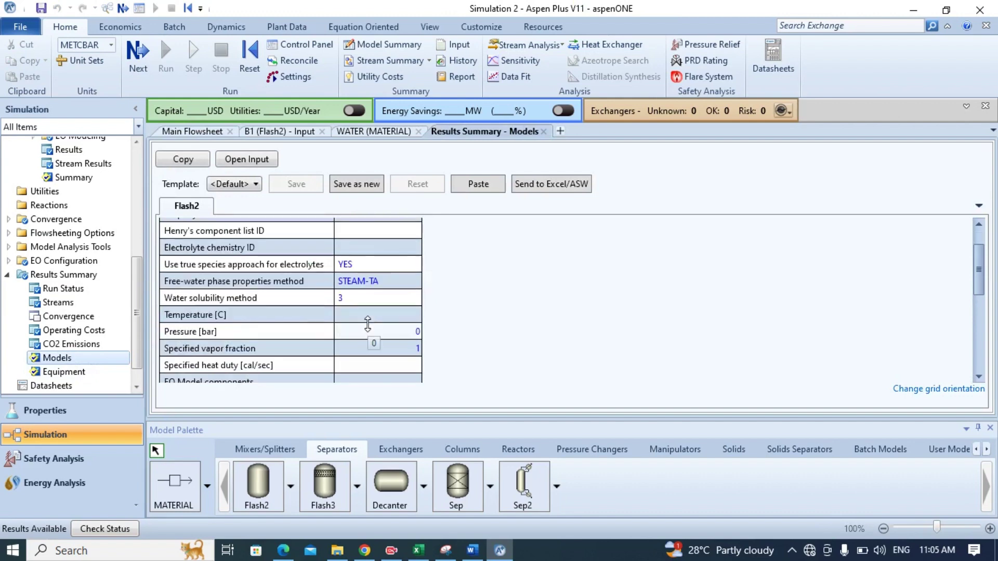
scroll(296, 314, "down", 2)
scroll(280, 329, "down", 1)
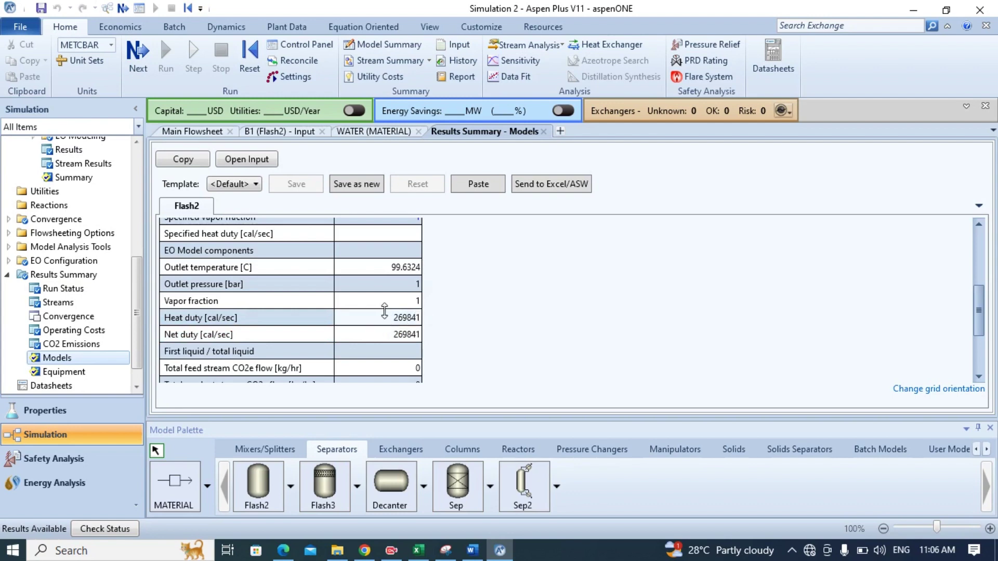
mouse_move(390, 325)
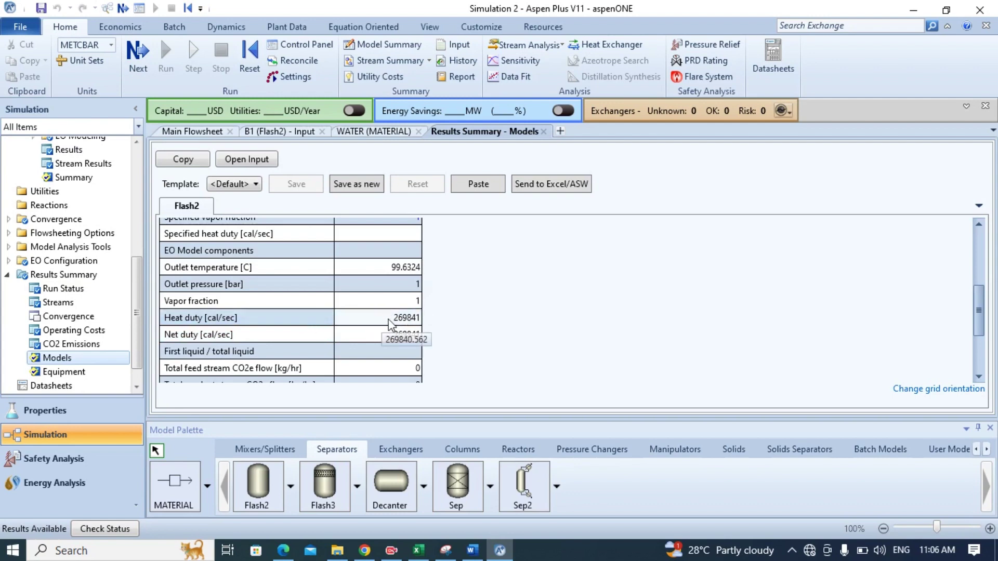